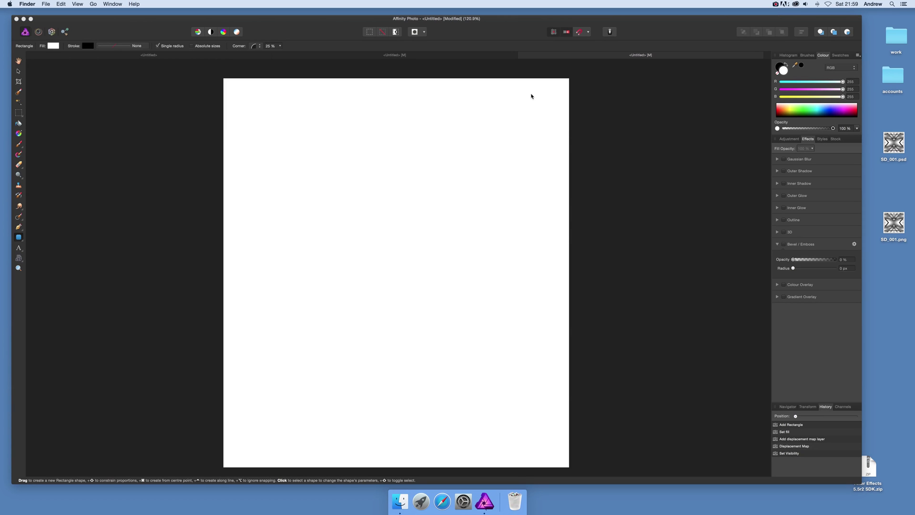
Draw a large rounded rectangle in the middle of the canvas and give it a red fill.
left_click(485, 38)
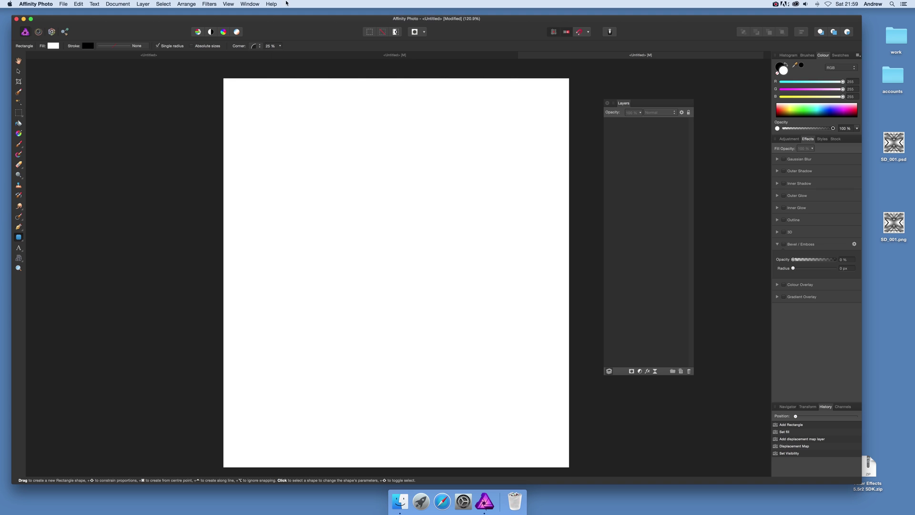
left_click_drag(275, 135, 306, 179)
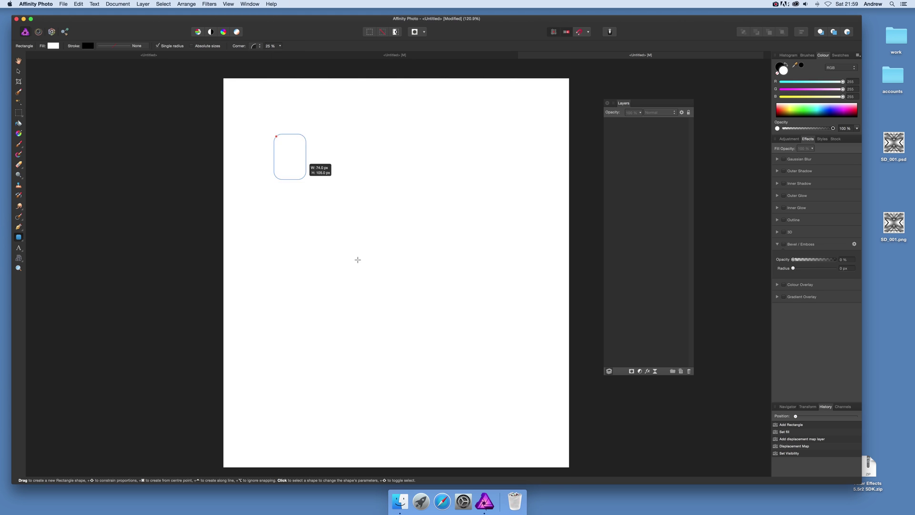
left_click_drag(357, 259, 506, 403)
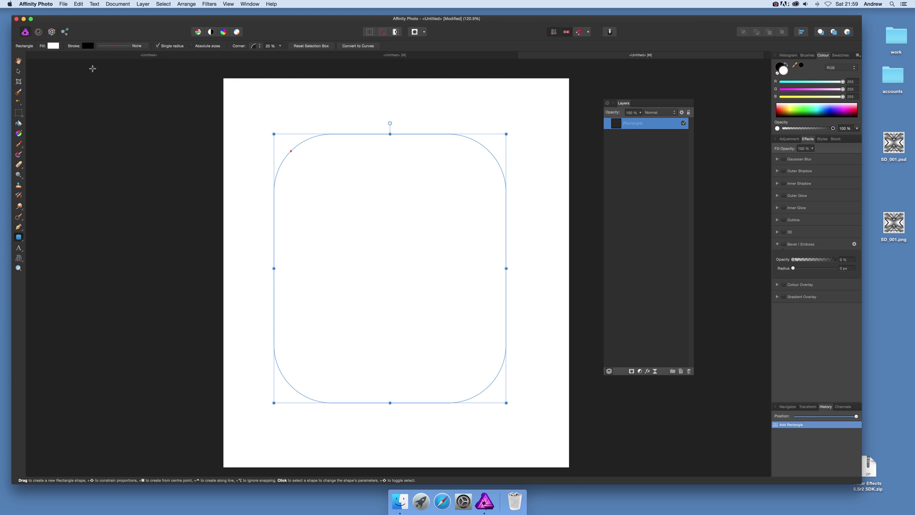
left_click(52, 48)
left_click(69, 103)
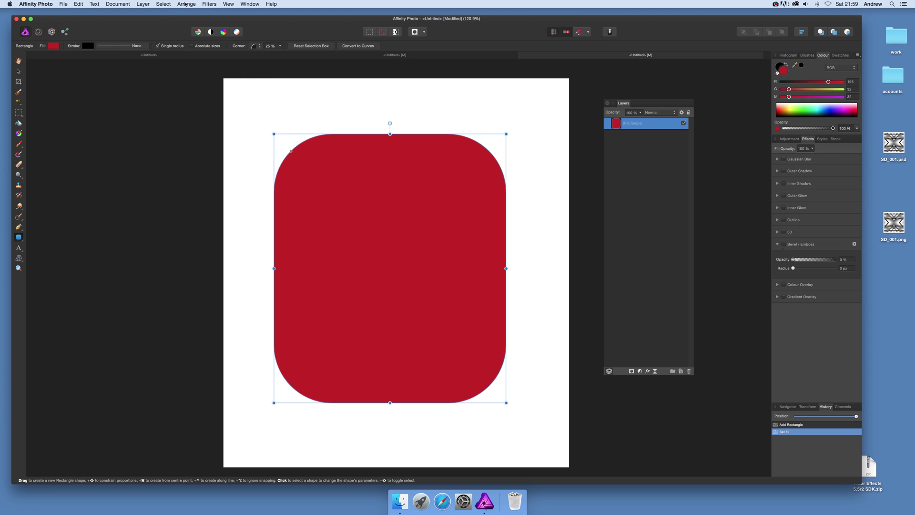
Browse the Filters menu, then go to Layer > New Live Filter Layer toward Displace Filter.
left_click(210, 5)
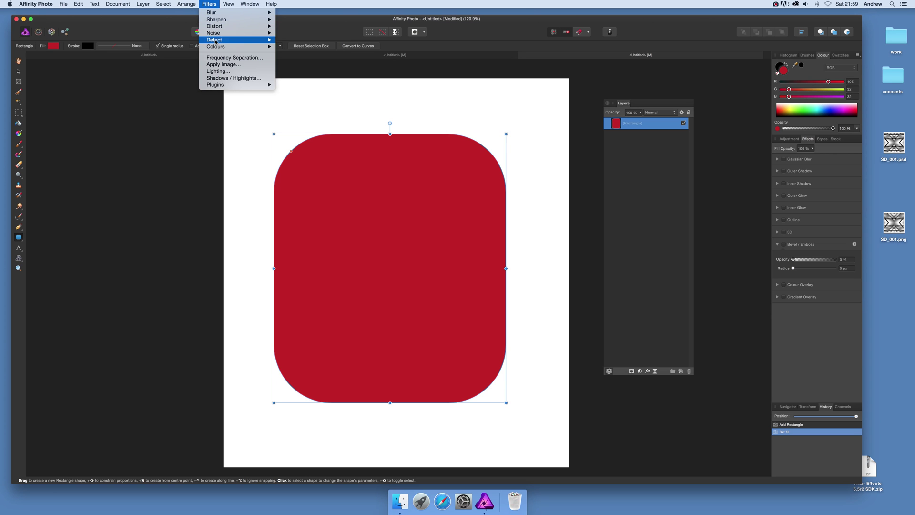
mouse_move(238, 26)
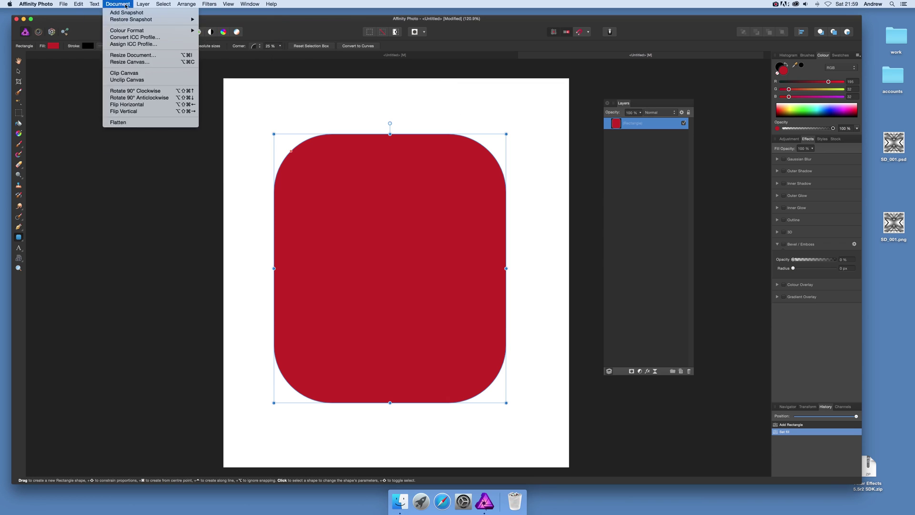
mouse_move(146, 6)
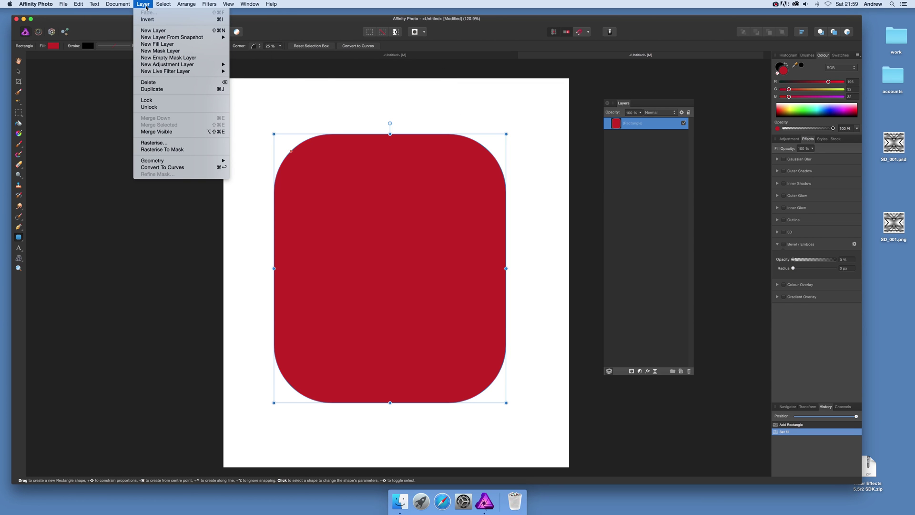
mouse_move(161, 73)
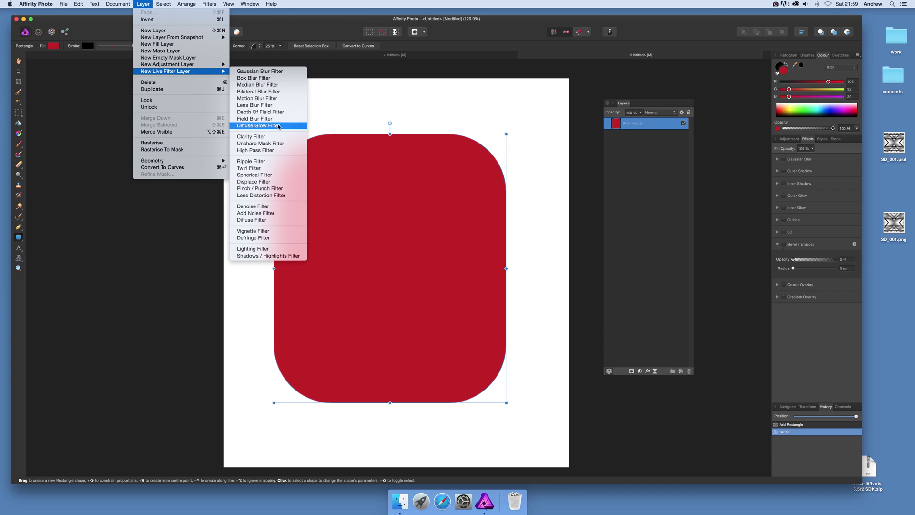
Add a Live Displace filter to the rectangle, leaving its Displacement Map layer visible.
left_click(267, 182)
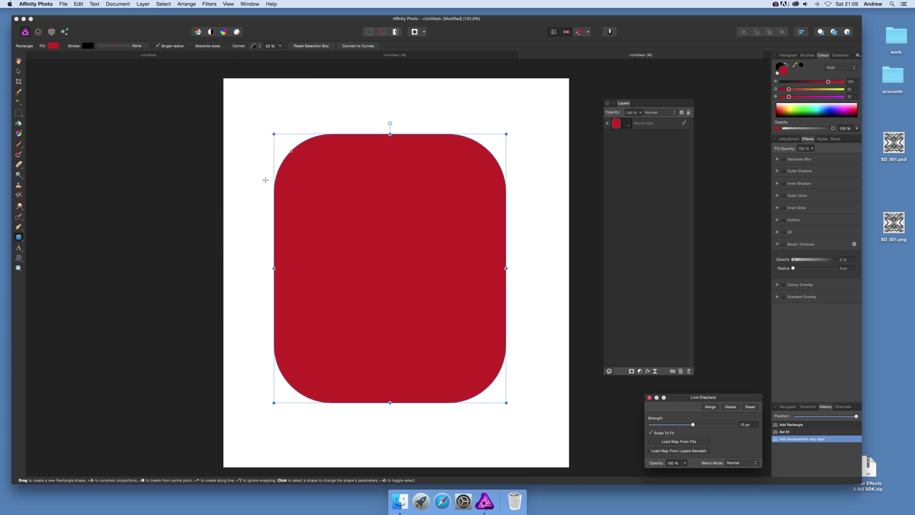
left_click(606, 123)
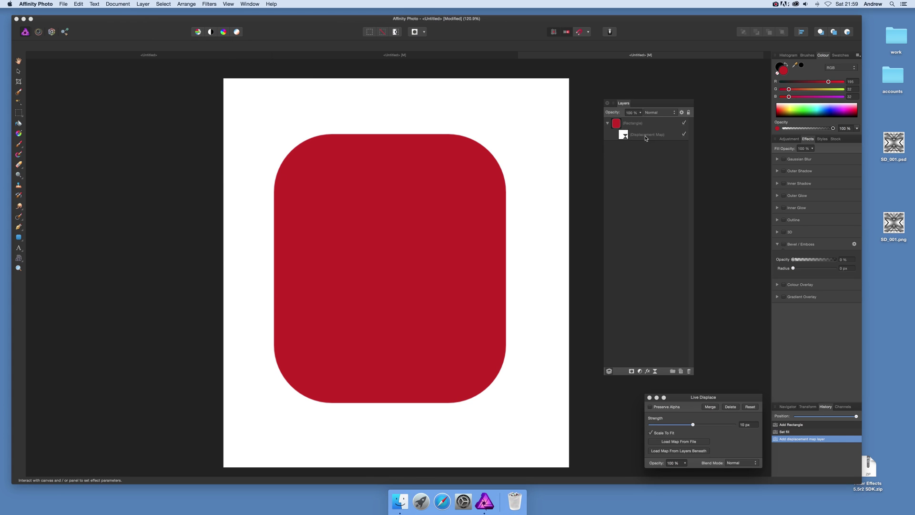
left_click(684, 136)
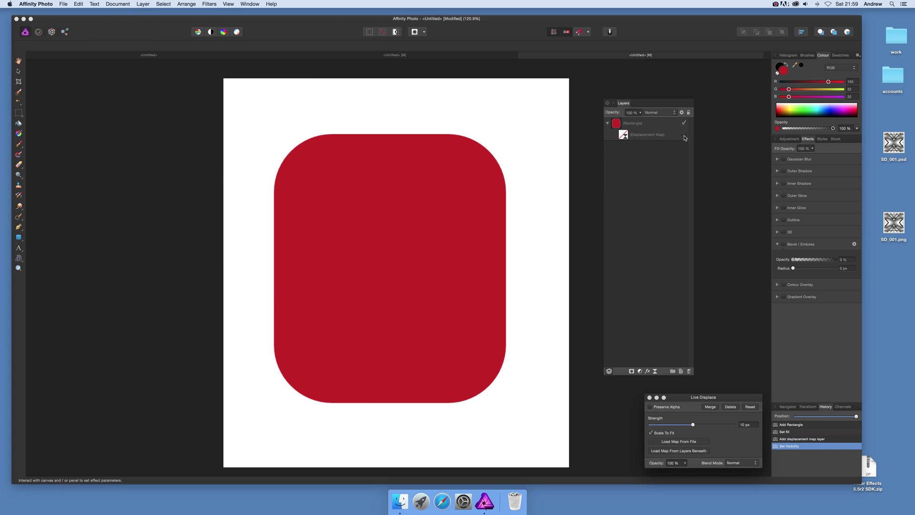
left_click(684, 135)
left_click_drag(678, 403, 594, 253)
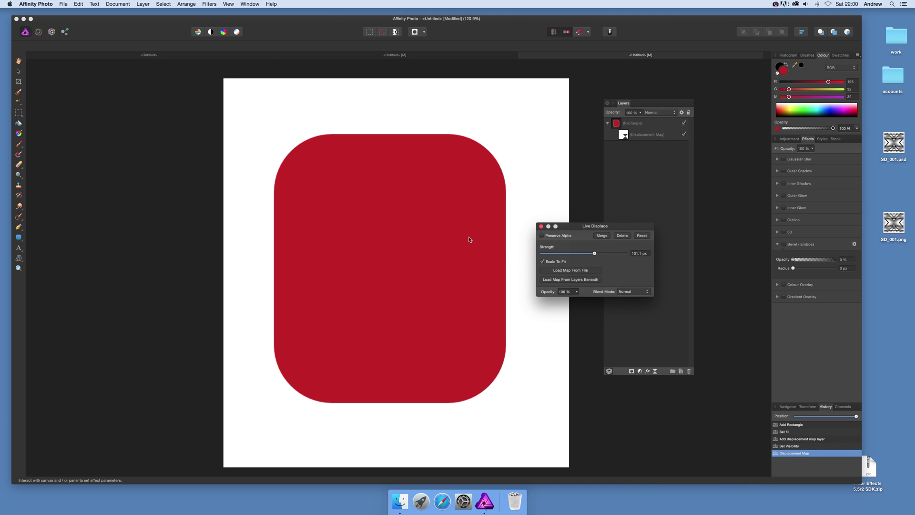
Load SD_001.png from file as the Live Displace map.
left_click(566, 271)
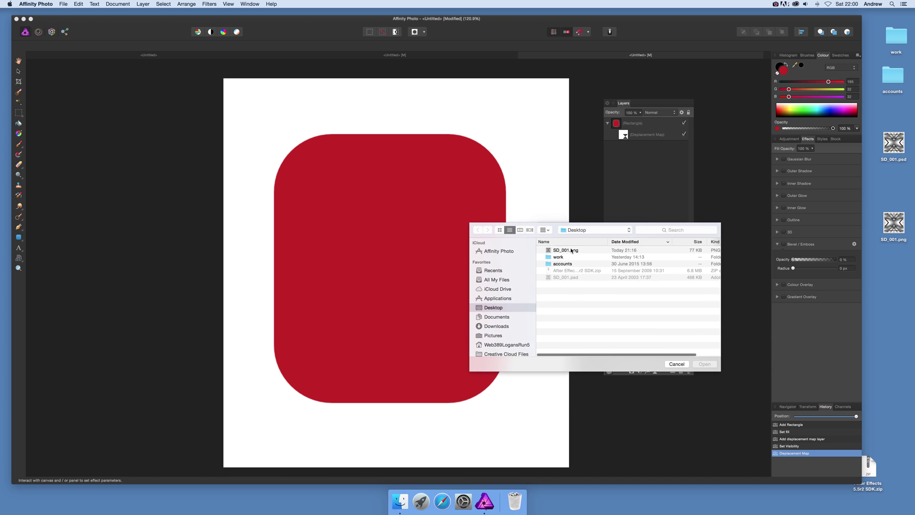
left_click(570, 250)
left_click(710, 364)
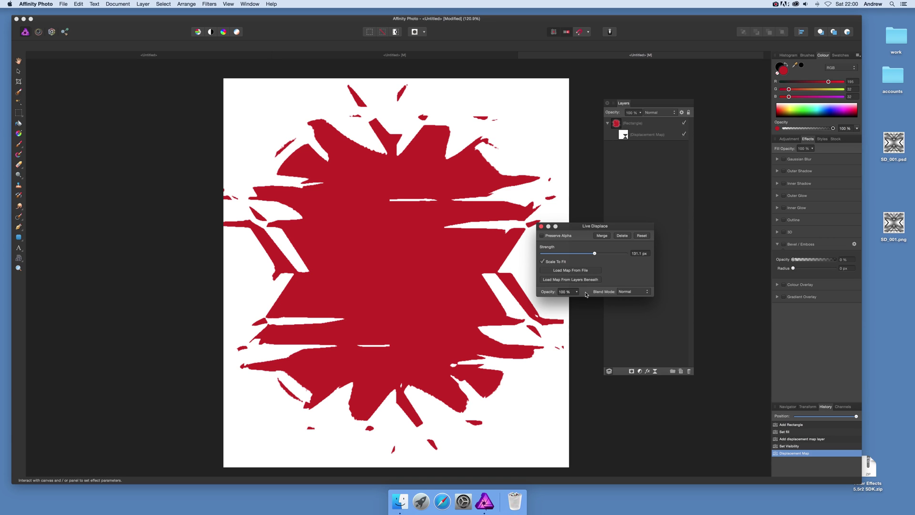
Adjust opacity, raise Strength to 328.2 px, and take the map from layers beneath.
left_click(576, 292)
left_click_drag(577, 300, 606, 306)
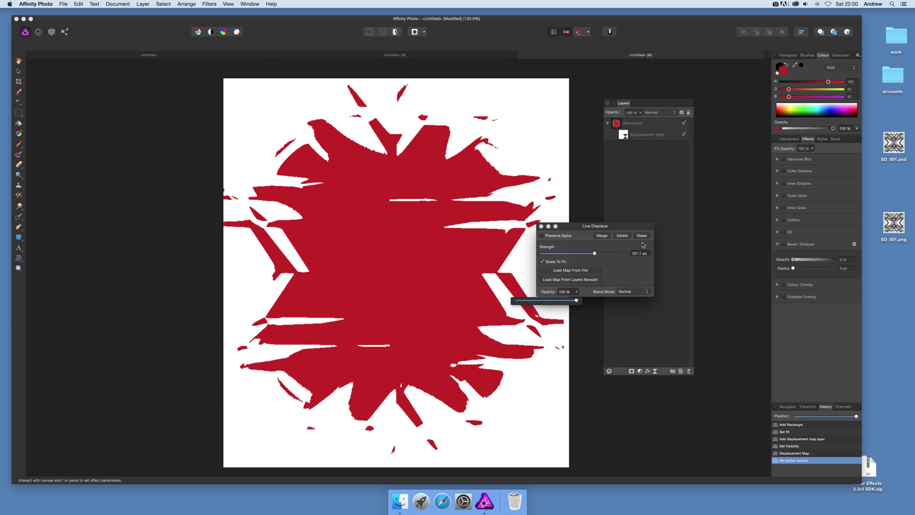
mouse_move(594, 253)
left_mouse_down()
mouse_move(618, 256)
mouse_move(612, 256)
left_mouse_up()
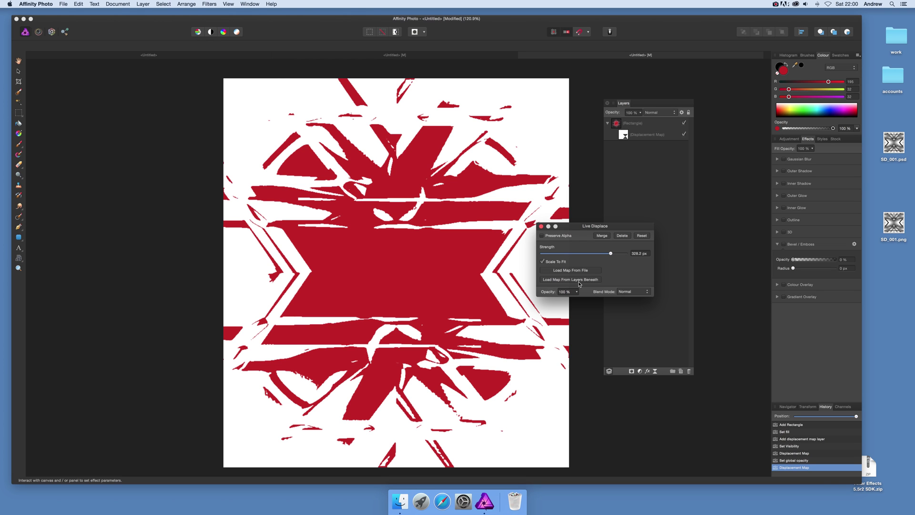
left_click(580, 281)
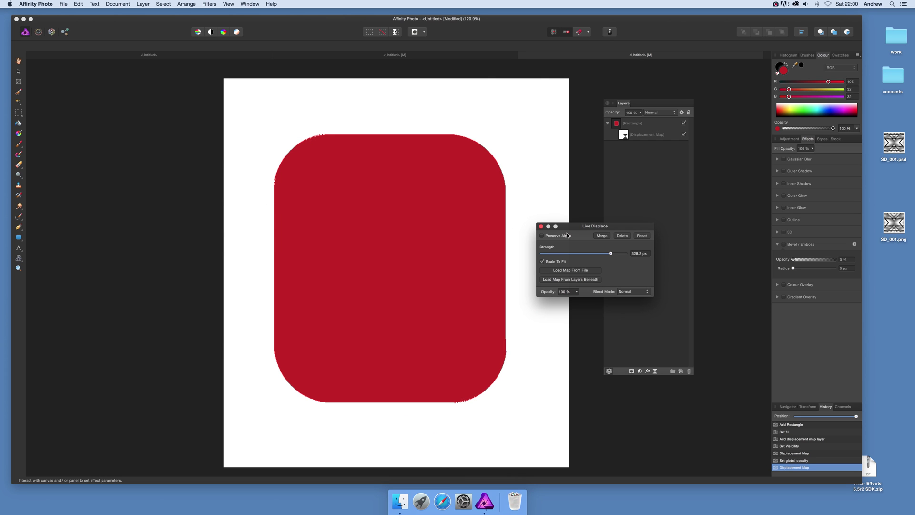
Use File > Place to pick SD_001.png from the Desktop.
left_click_drag(567, 234, 623, 244)
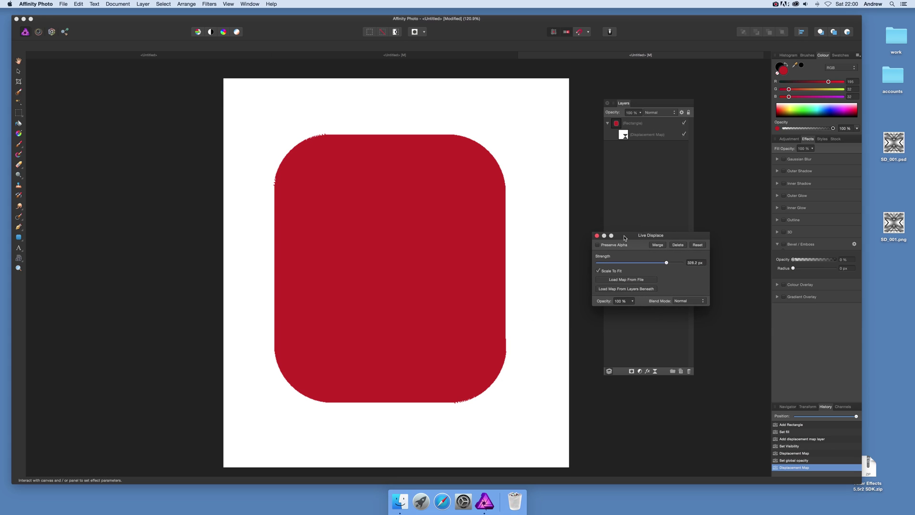
left_click(64, 4)
left_click(72, 113)
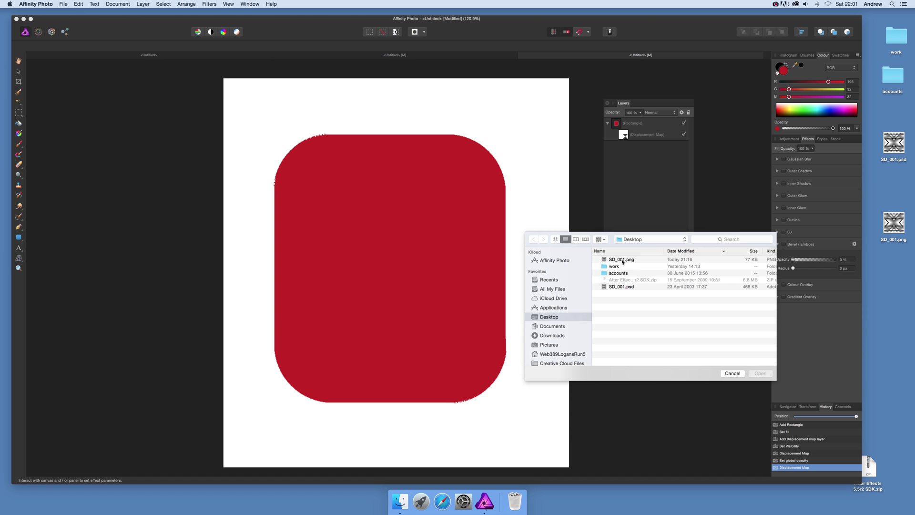
left_click(623, 260)
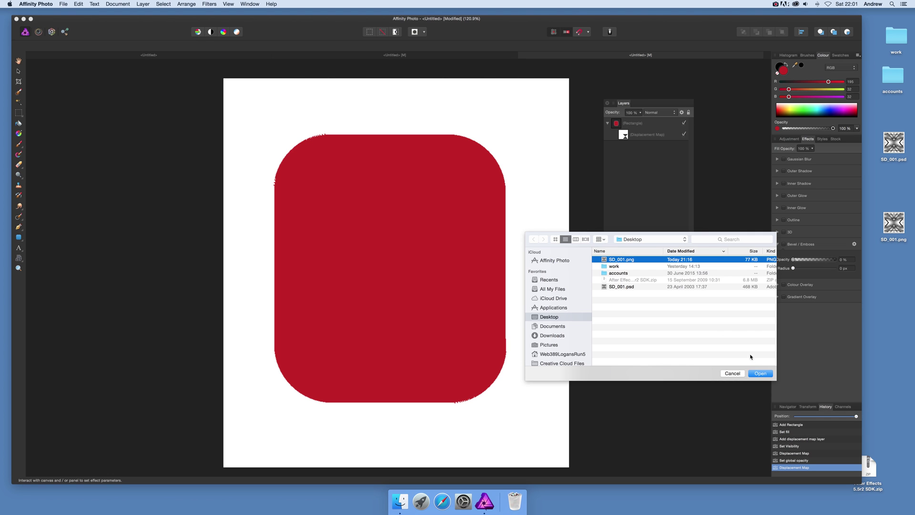
left_click(756, 374)
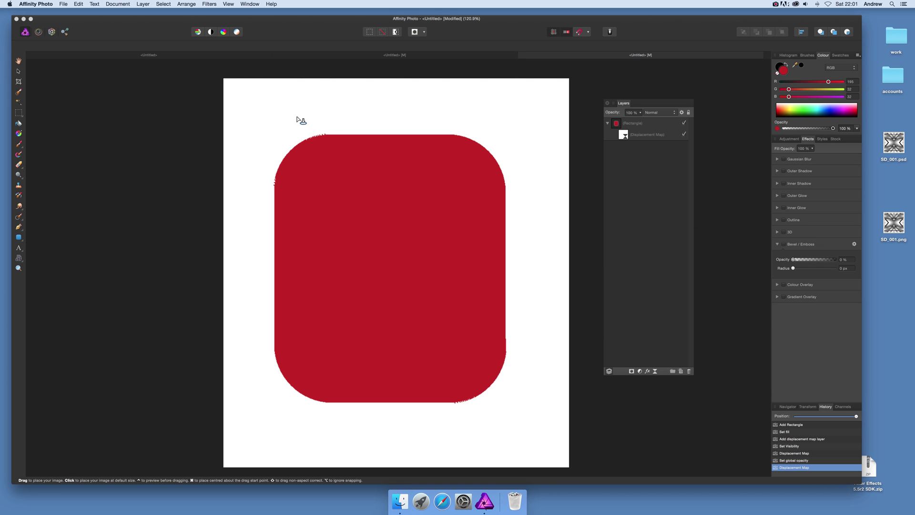
Stretch SD_001 to cover the whole canvas and move its layer below the red rectangle.
left_click_drag(284, 130, 622, 415)
left_click_drag(435, 182, 353, 121)
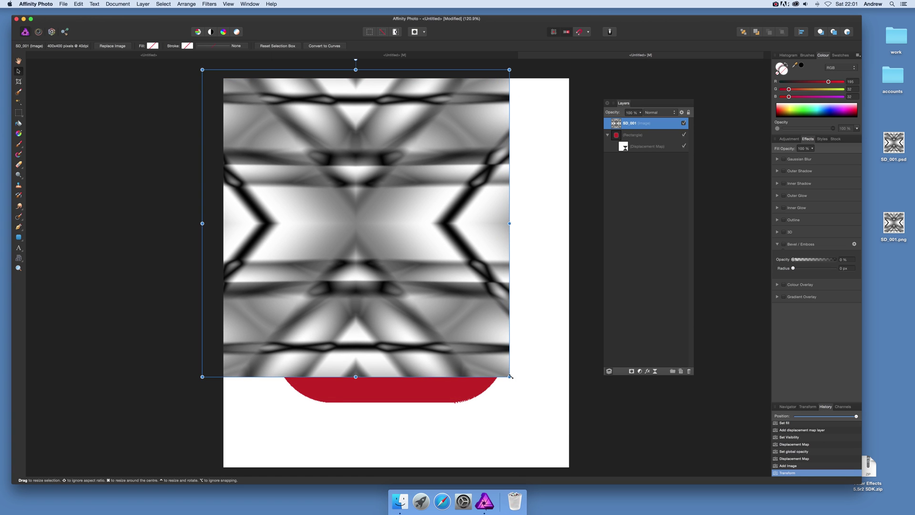
left_click_drag(509, 376, 606, 473)
mouse_move(397, 181)
left_mouse_down()
mouse_move(381, 187)
mouse_move(389, 182)
left_mouse_up()
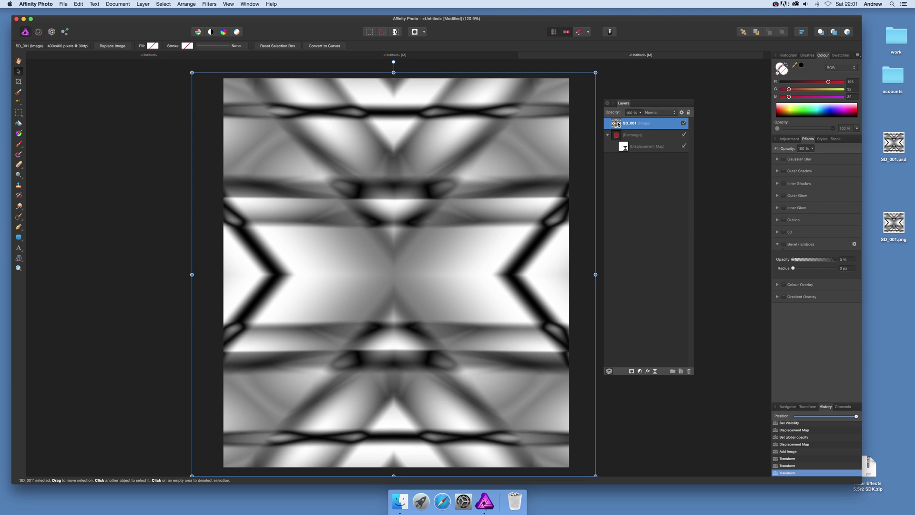
left_click_drag(617, 124, 618, 156)
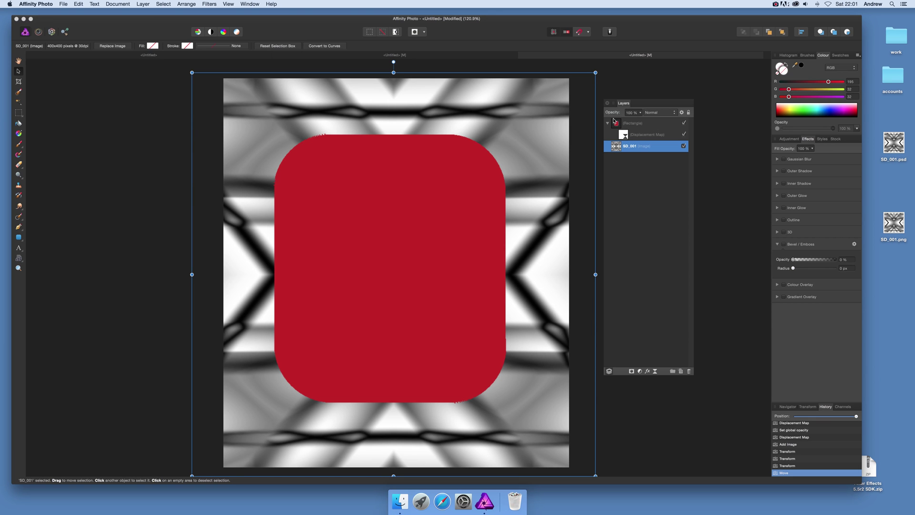
Use the SD_001 layer beneath as the rectangle's displacement map and raise Strength to 395.7 px.
left_click(642, 136)
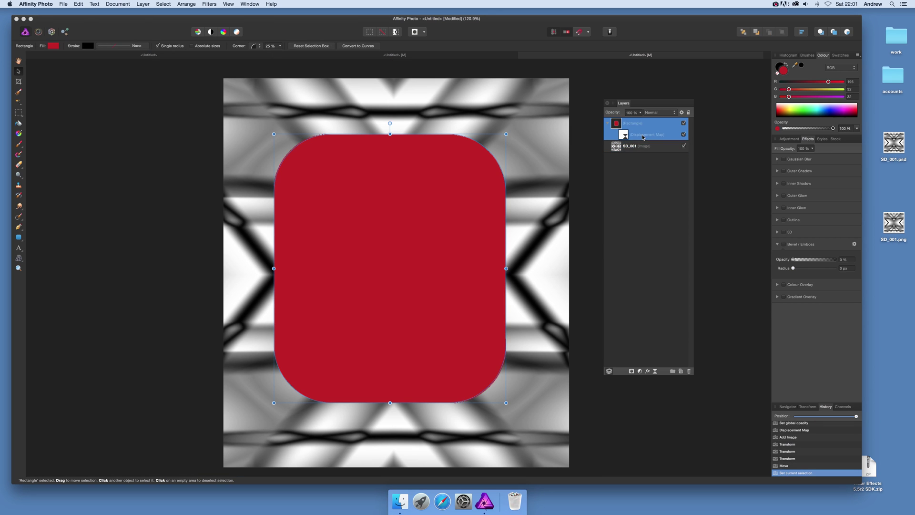
double_click(624, 135)
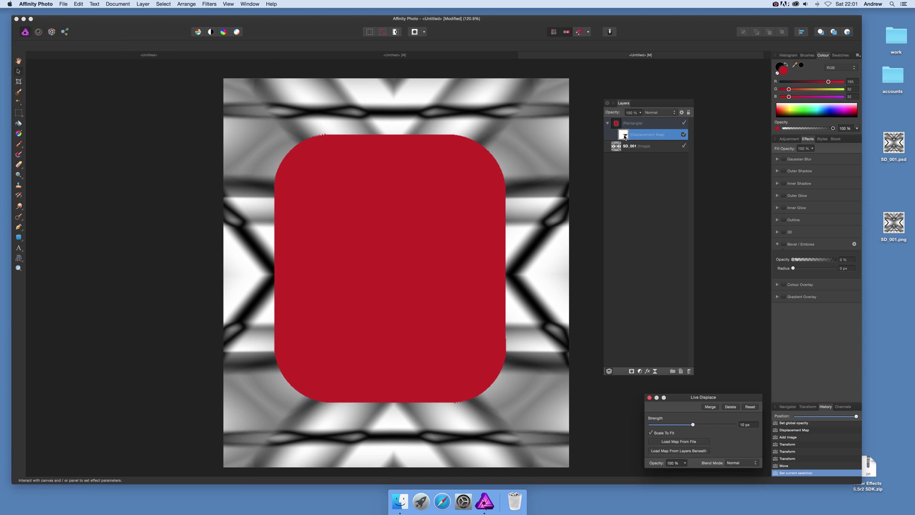
left_click_drag(704, 398, 606, 355)
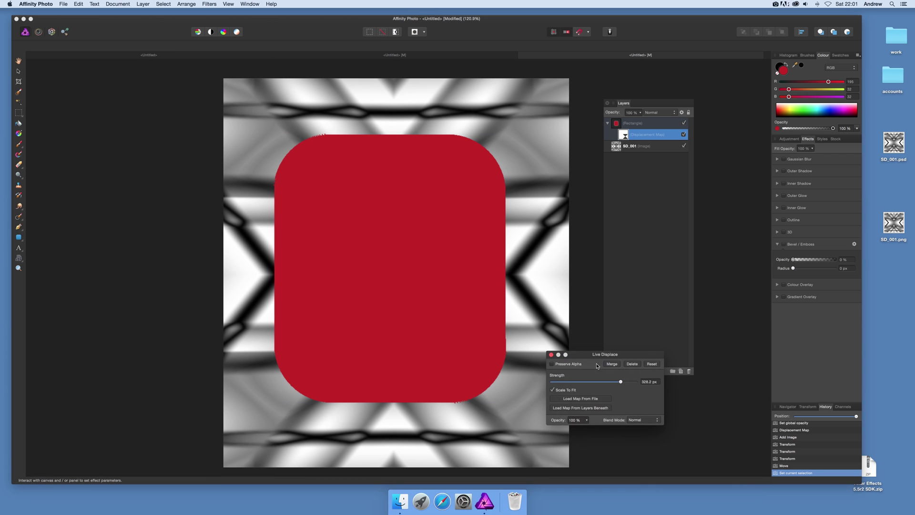
left_click(588, 409)
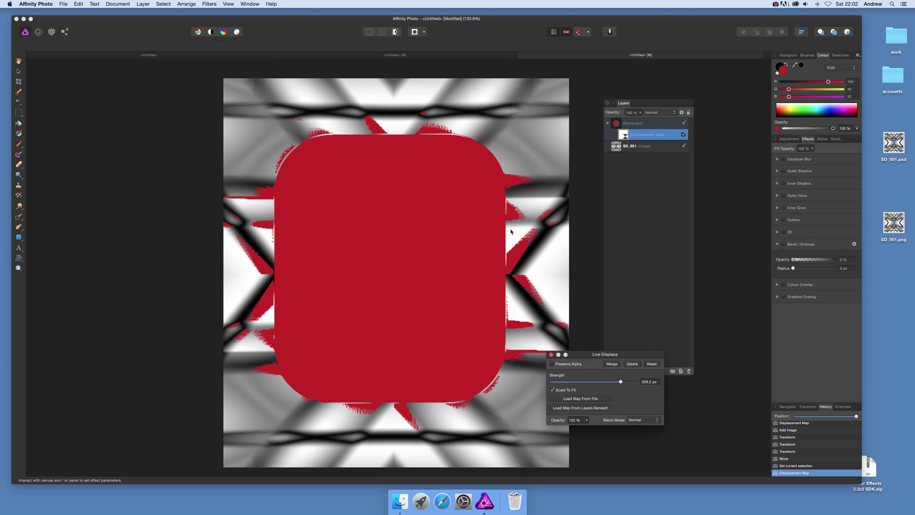
mouse_move(621, 381)
left_mouse_down()
mouse_move(629, 382)
mouse_move(609, 382)
mouse_move(625, 381)
left_mouse_up()
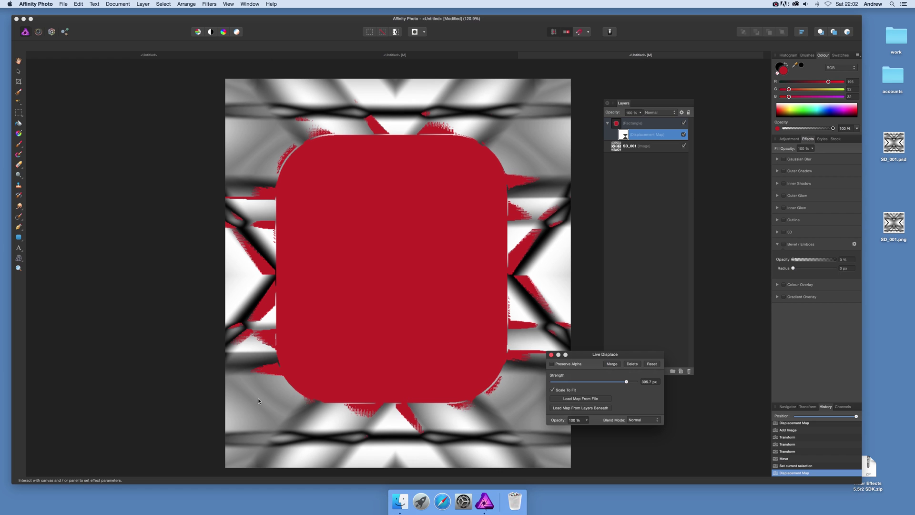
left_click_drag(582, 356, 644, 390)
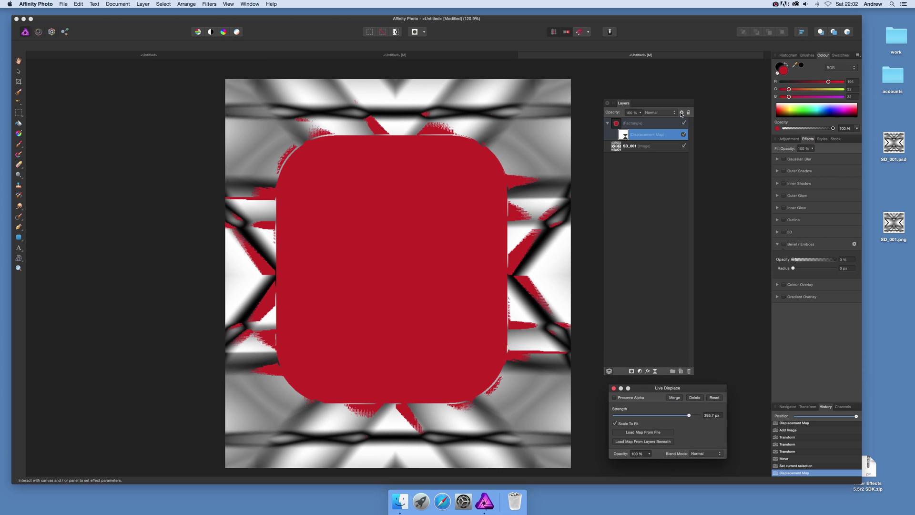
Hide the SD_001 layer and drag Strength to a negative value of about -376.8 px.
left_click(684, 145)
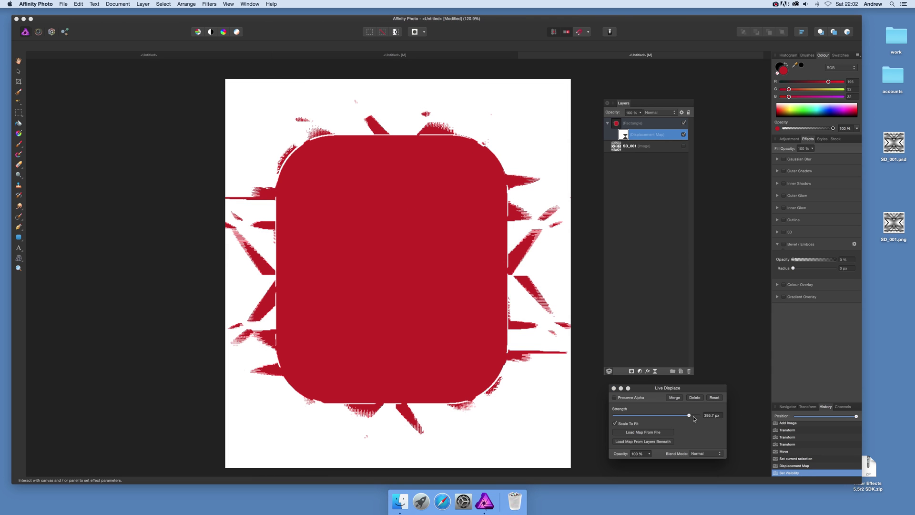
mouse_move(694, 418)
left_mouse_down()
mouse_move(624, 416)
mouse_move(695, 421)
left_mouse_up()
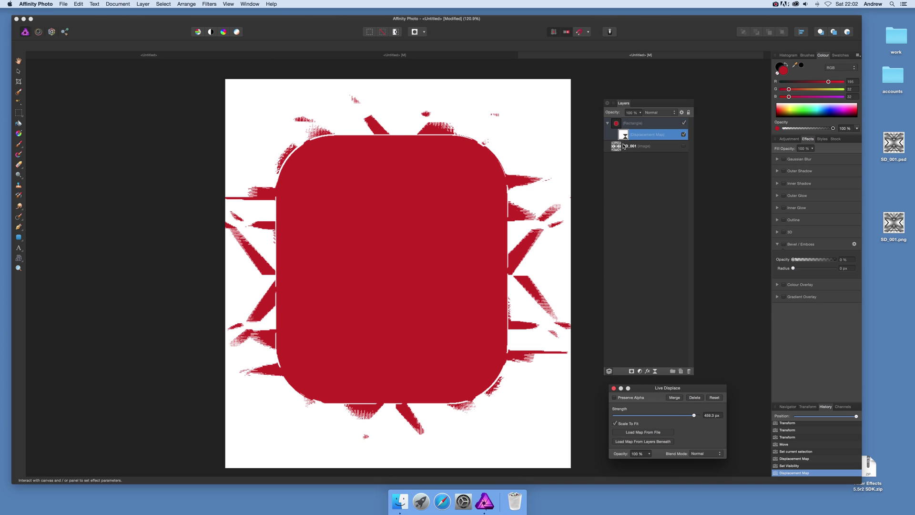
Select the SD_001 image layer, make it visible again, and delete it.
left_click(660, 146)
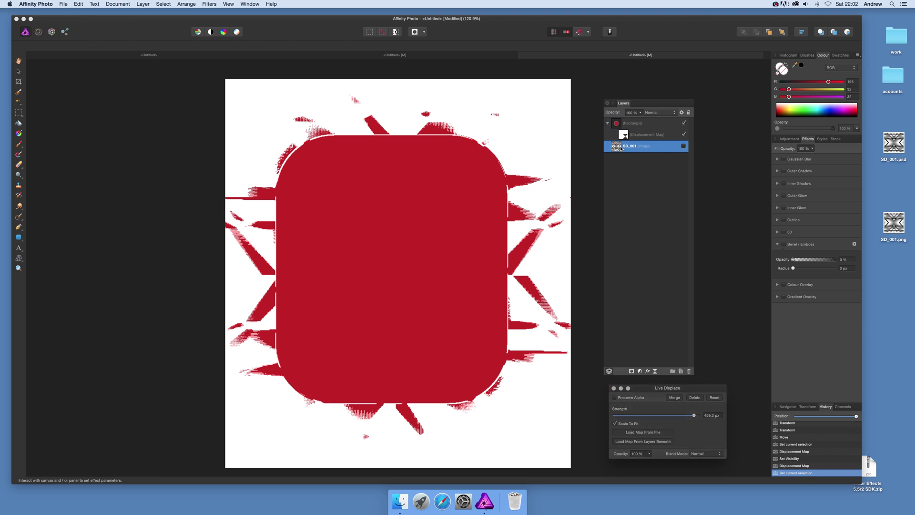
left_click(684, 147)
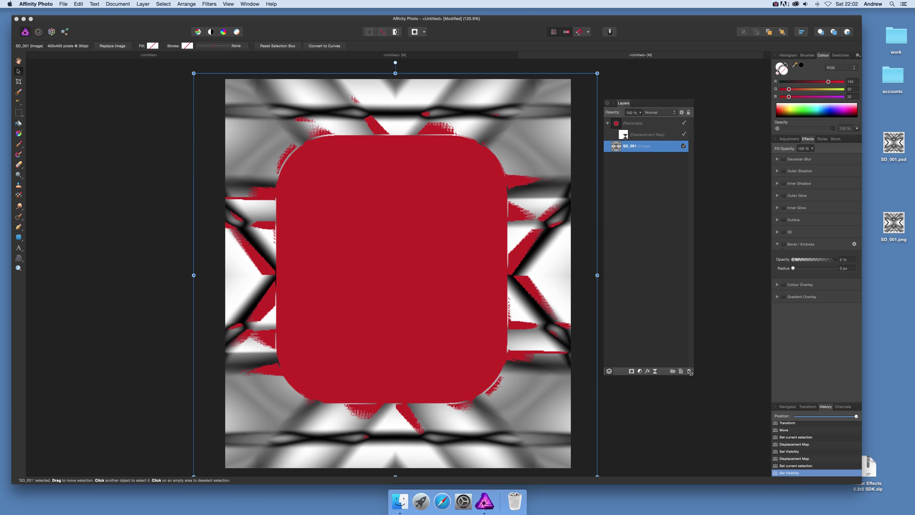
left_click(689, 371)
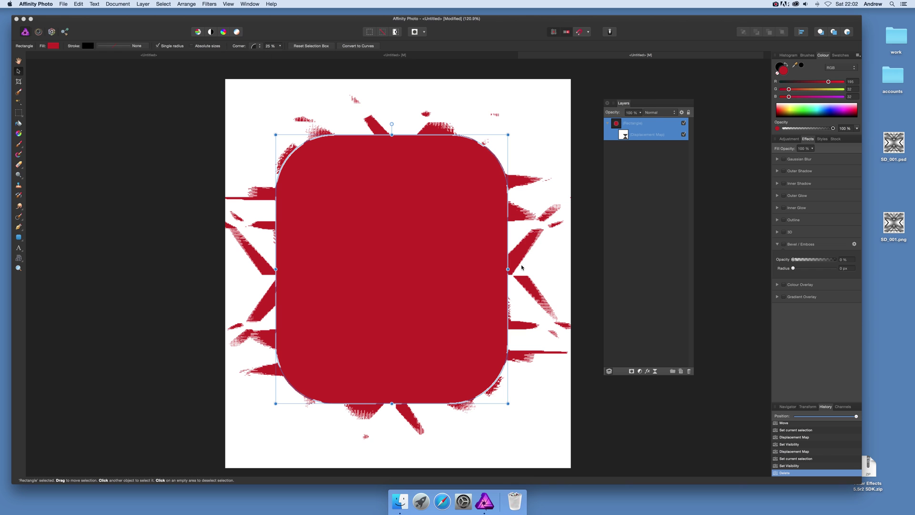
Add a new fill layer, set its type to Bitmap, and load SD_001.png as the pattern.
left_click(143, 5)
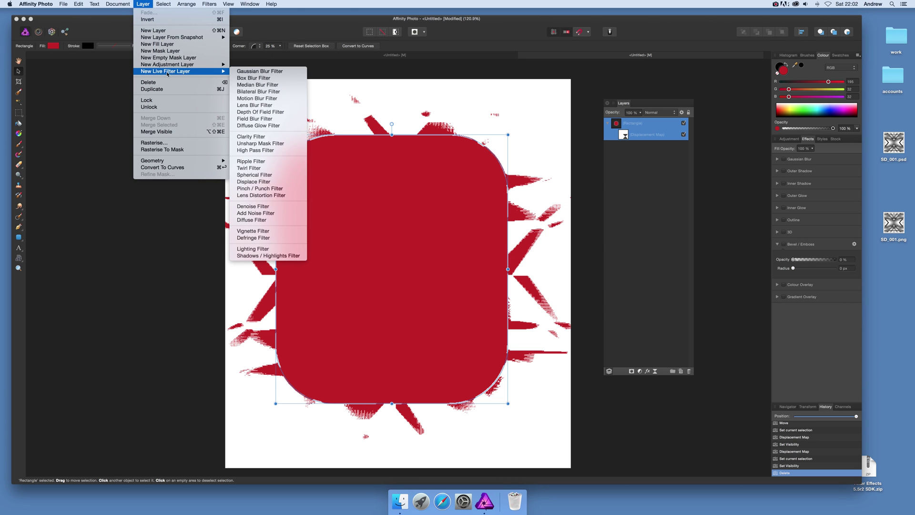
left_click(160, 44)
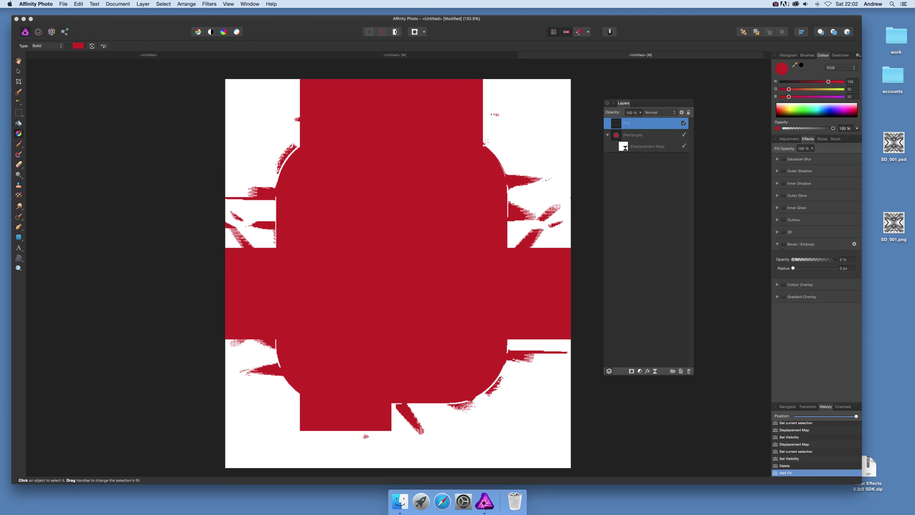
left_click(48, 48)
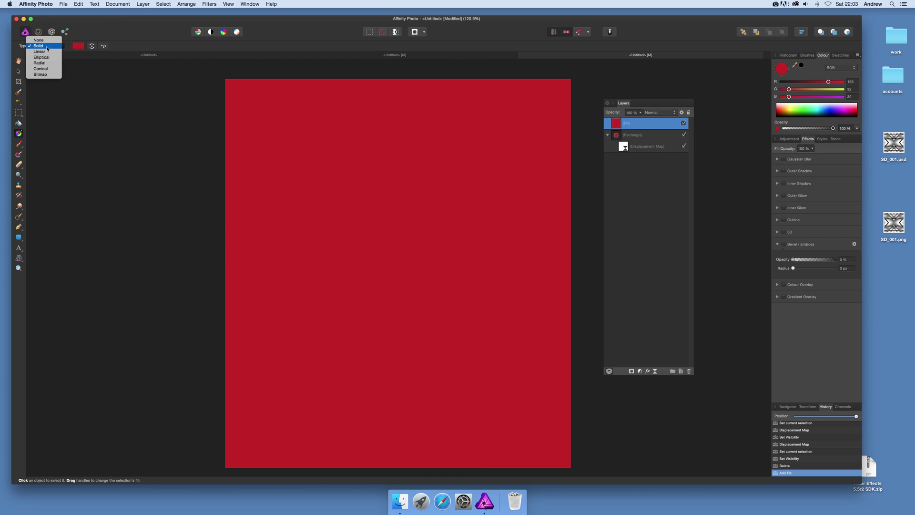
left_click(40, 75)
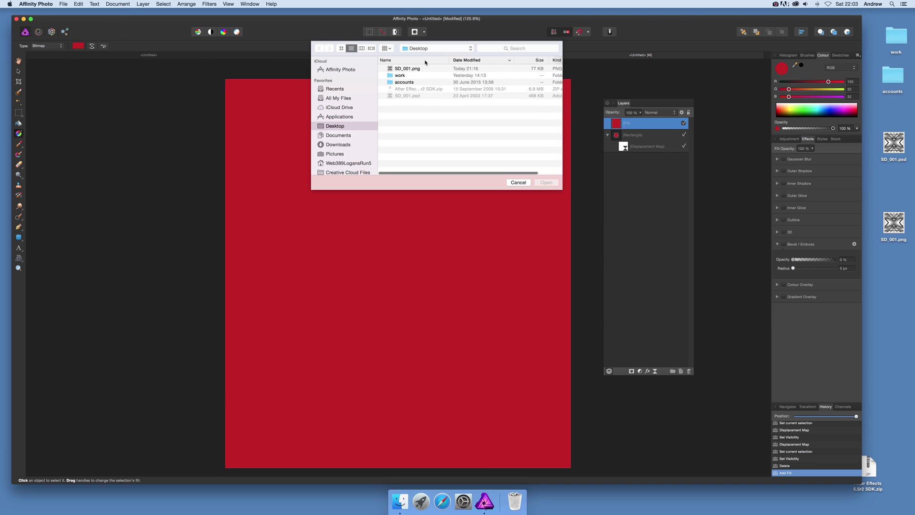
left_click(403, 69)
left_click(544, 184)
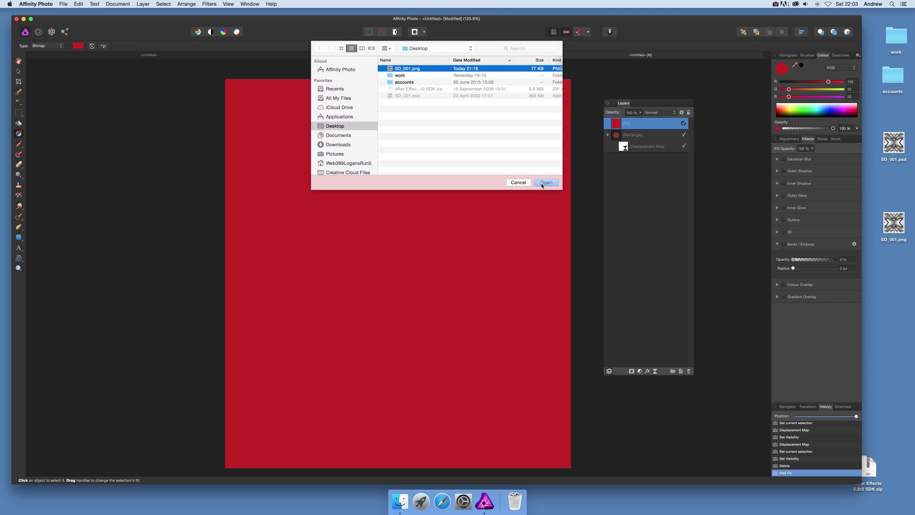
Scale the bitmap pattern down to small tiles and move the Fill layer below the Rectangle group.
left_click_drag(458, 185, 414, 176)
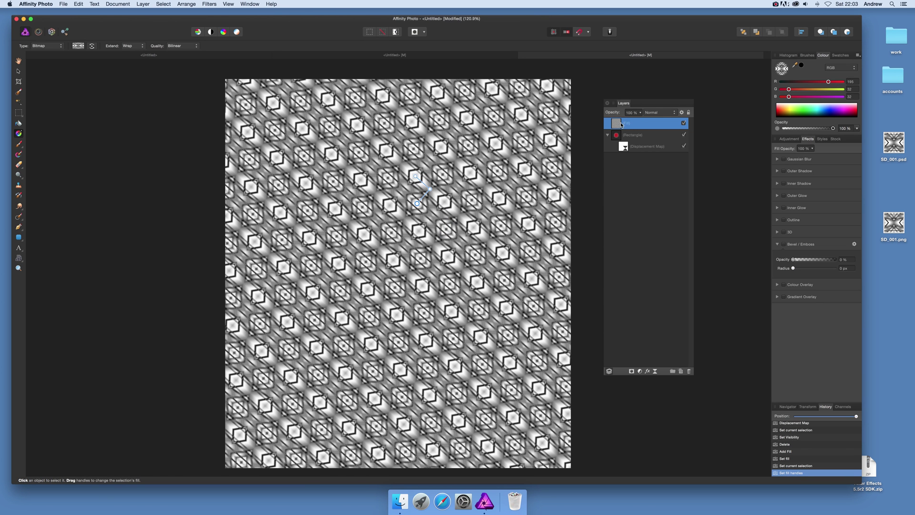
left_click_drag(622, 146, 617, 157)
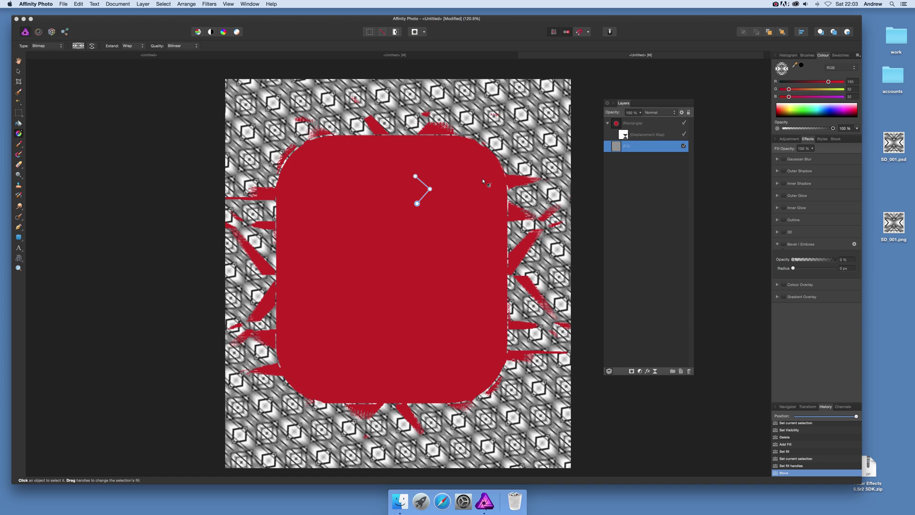
Load the Live Displace map from the pattern layer beneath, hide the Fill layer, and lower strength to 368.3 px.
left_click(641, 136)
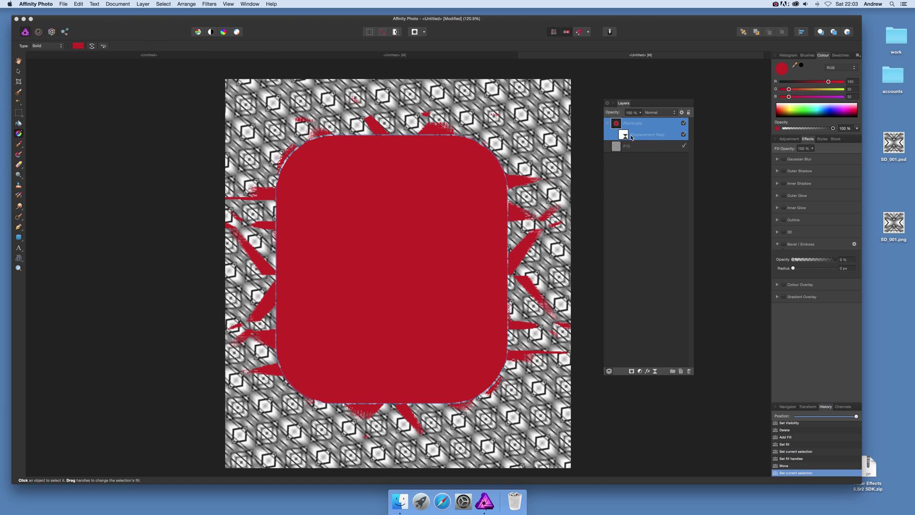
double_click(625, 137)
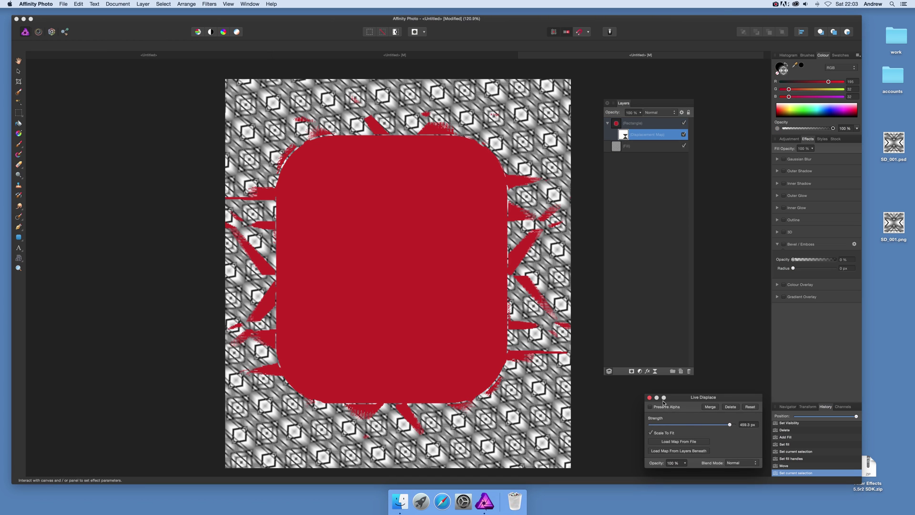
left_click_drag(663, 401, 614, 353)
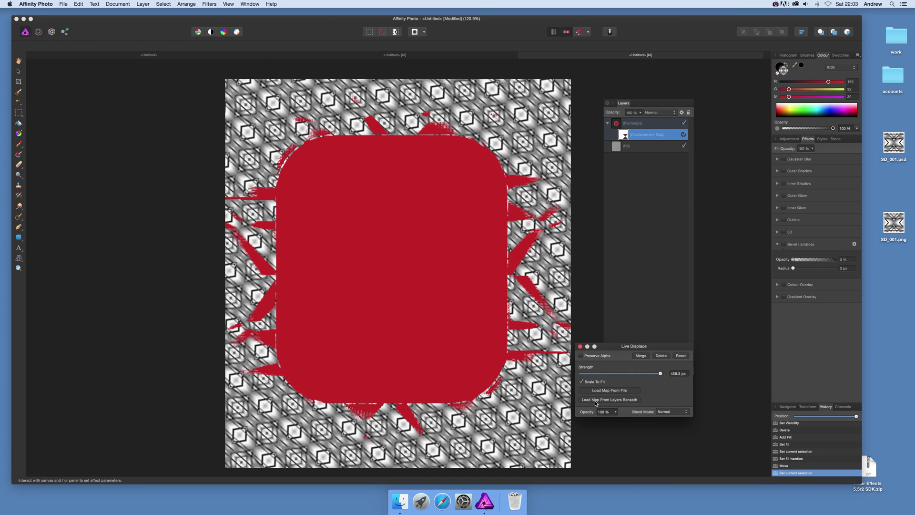
left_click(619, 400)
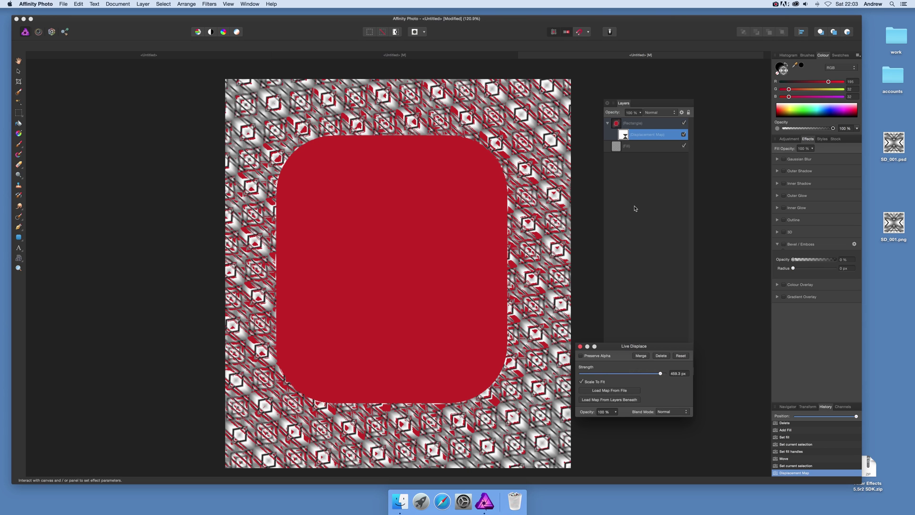
left_click_drag(616, 347, 601, 385)
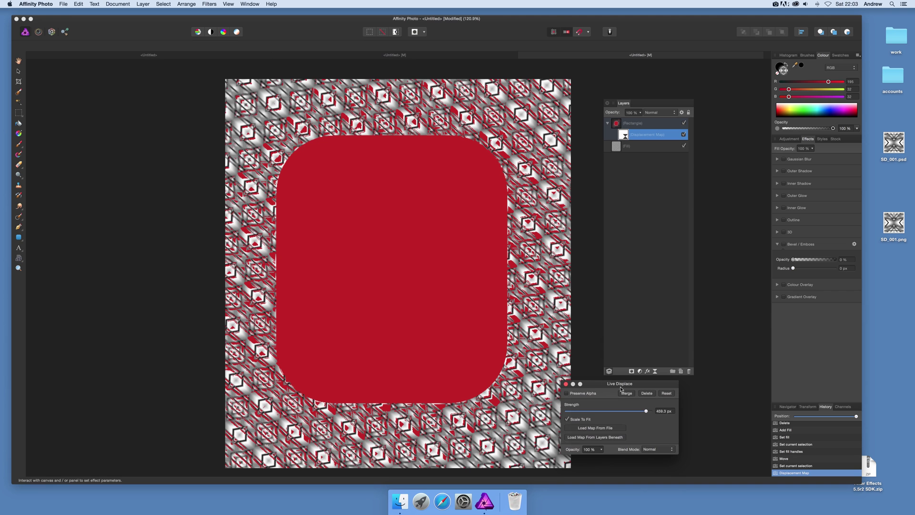
left_click(684, 146)
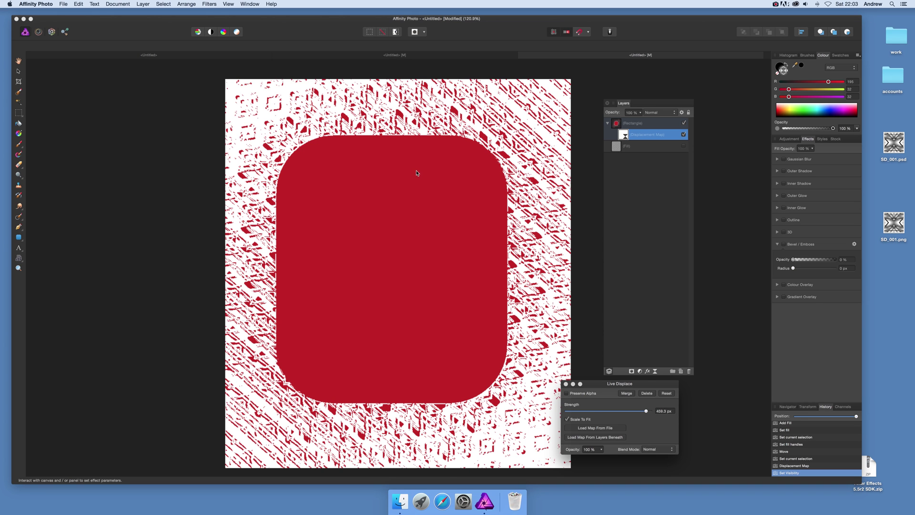
mouse_move(645, 410)
left_mouse_down()
mouse_move(593, 412)
mouse_move(639, 414)
left_mouse_up()
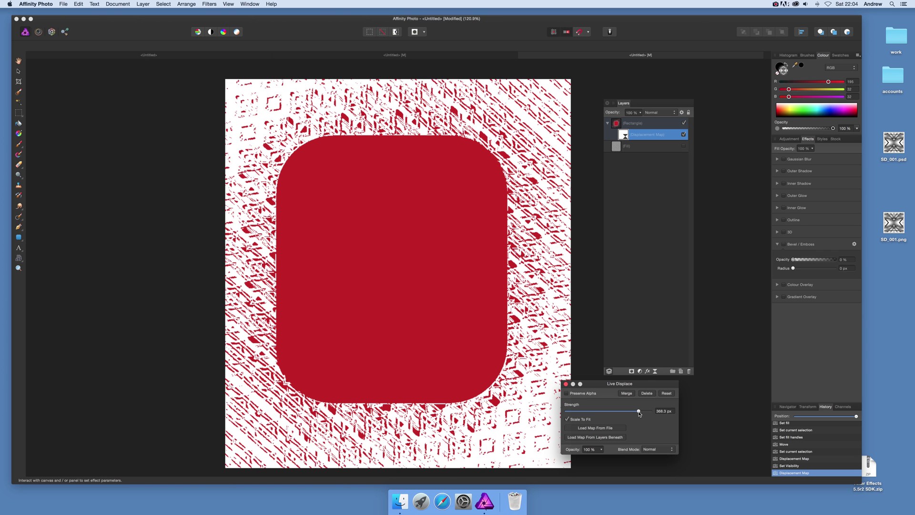
Enlarge the hidden Fill layer's bitmap pattern tiles by dragging its fill handles outward.
left_click(648, 149)
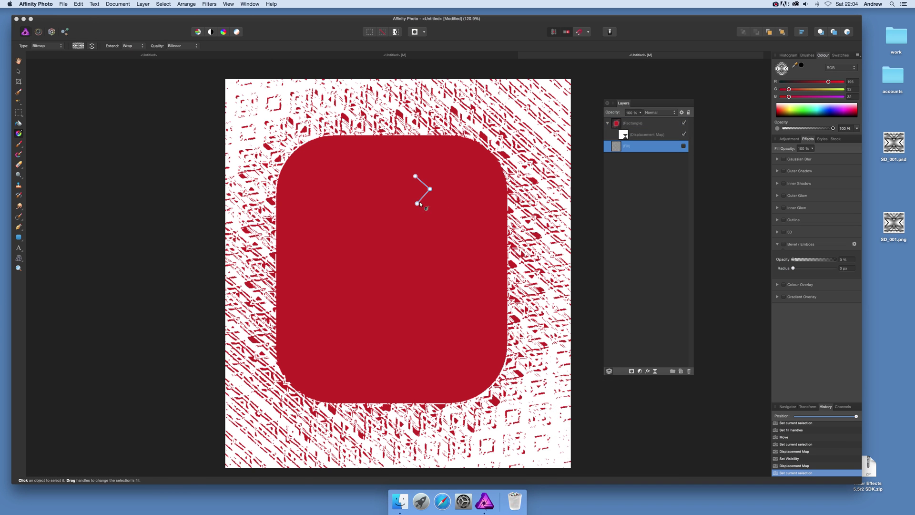
left_click_drag(417, 204, 380, 235)
left_click_drag(416, 175, 357, 120)
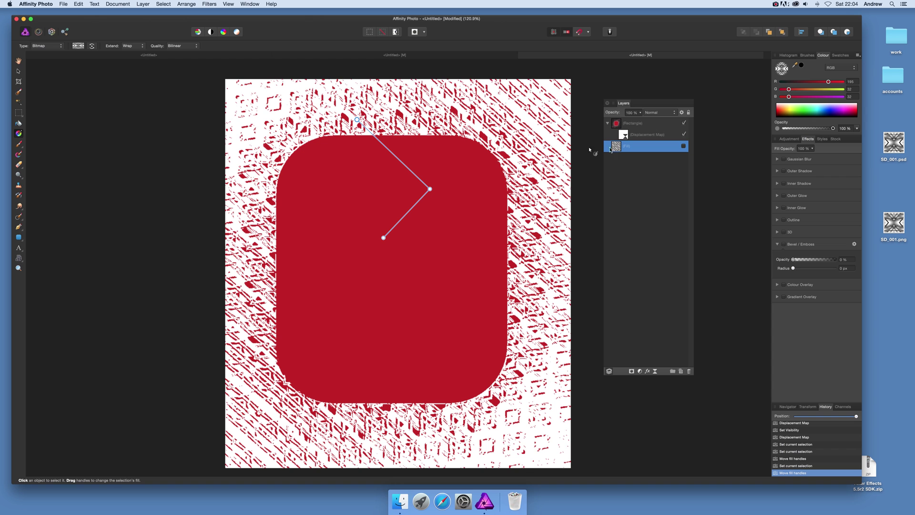
Reload the Displacement Map from the enlarged pattern in the layers beneath.
left_click(625, 137)
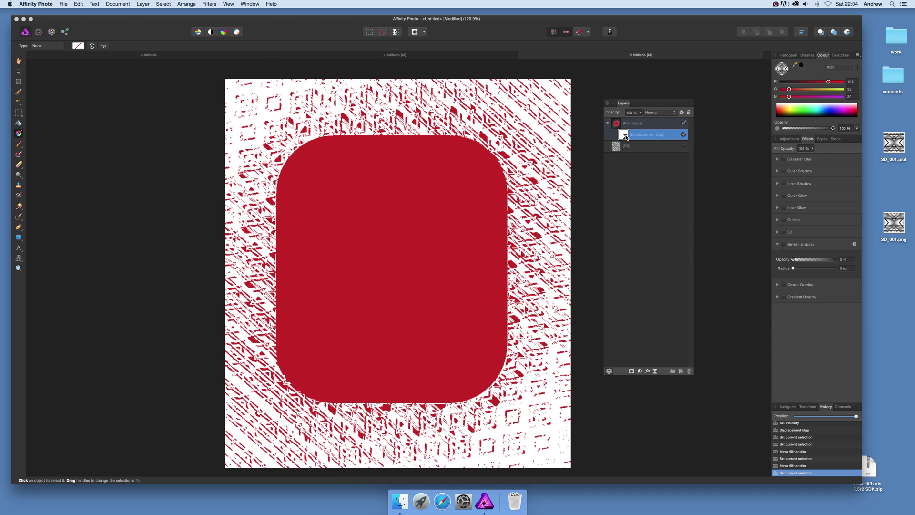
double_click(624, 137)
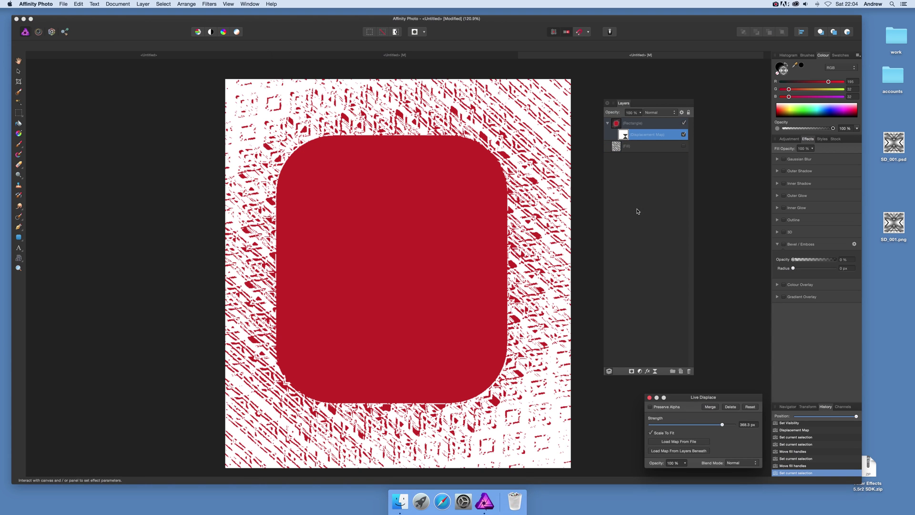
left_click(679, 450)
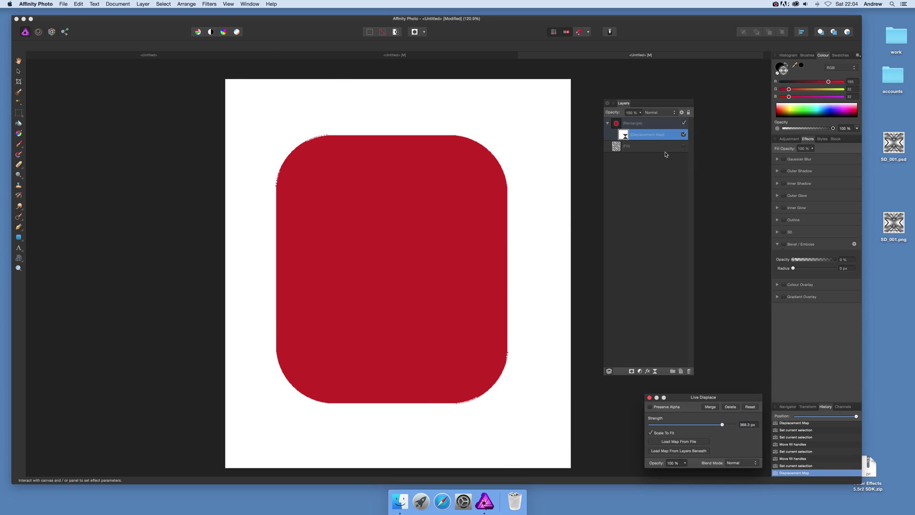
Make the Fill layer visible again and stretch and rotate its bitmap into long diagonal streaks.
left_click(683, 146)
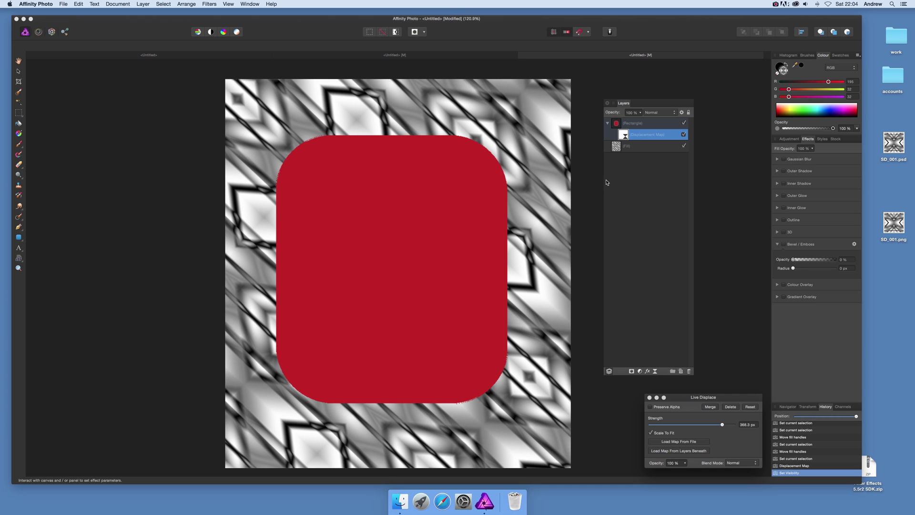
left_click(618, 147)
key("g")
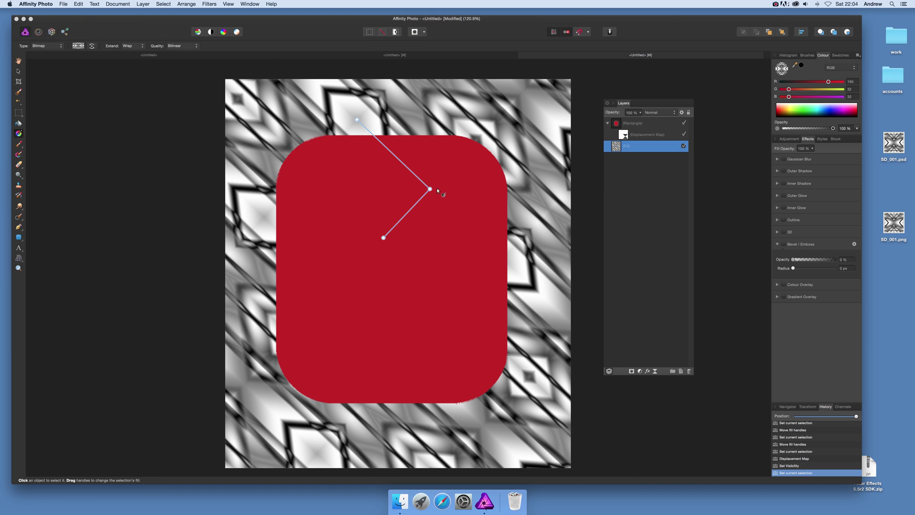
left_click_drag(431, 190, 499, 200)
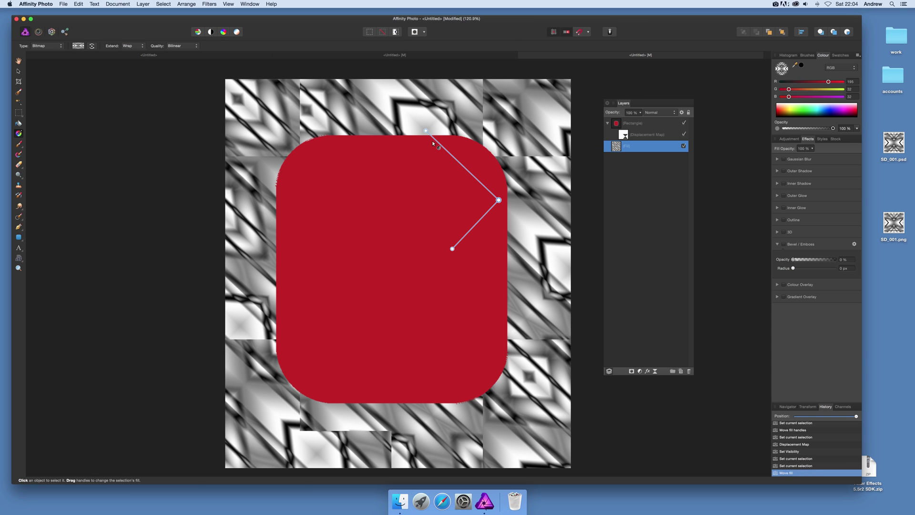
left_click_drag(426, 130, 363, 91)
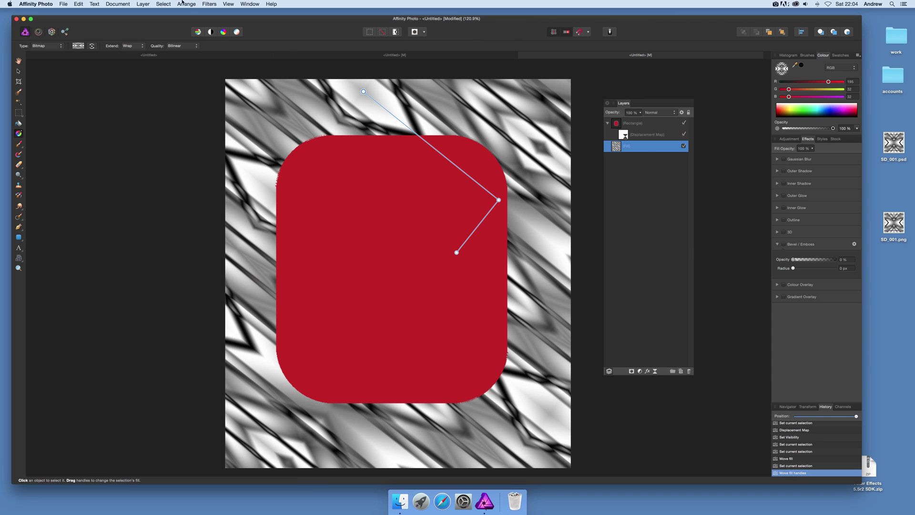
left_click(648, 138)
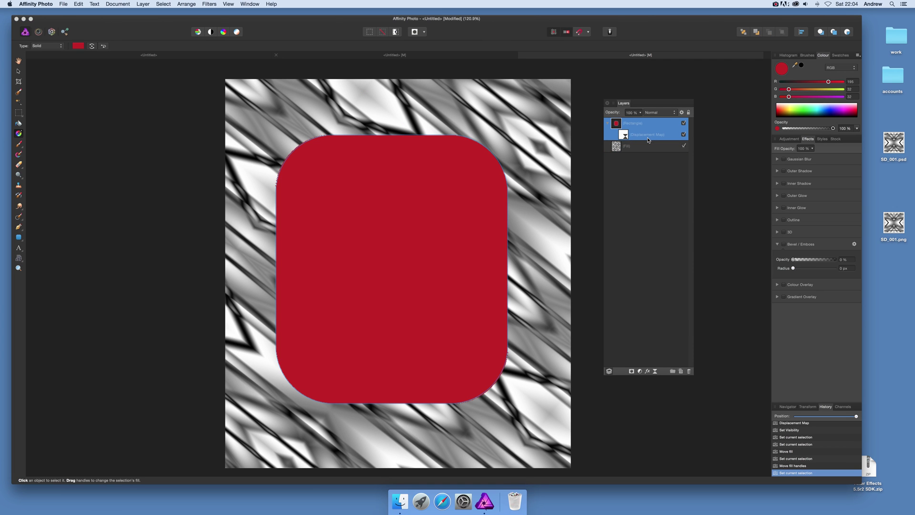
Reload the displacement from the stretched pattern, hide the Fill layer, and raise strength to 457.6 px.
double_click(623, 135)
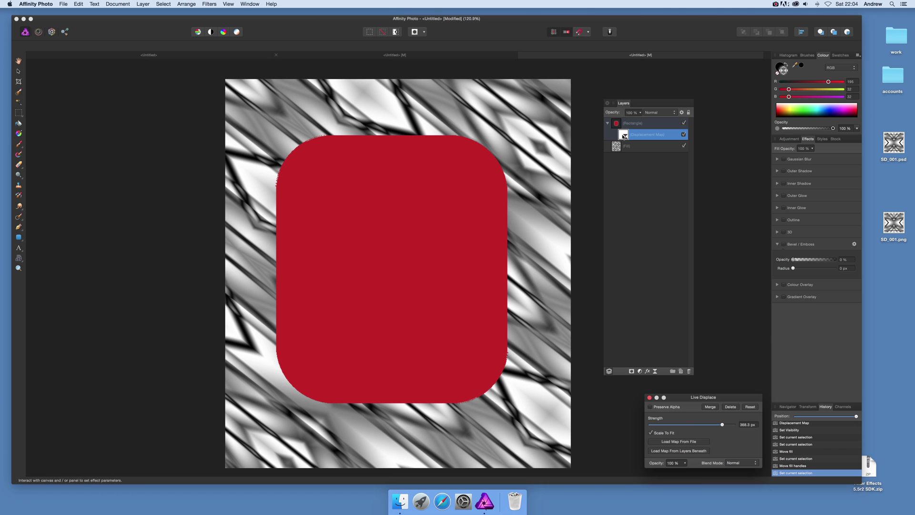
left_click(681, 454)
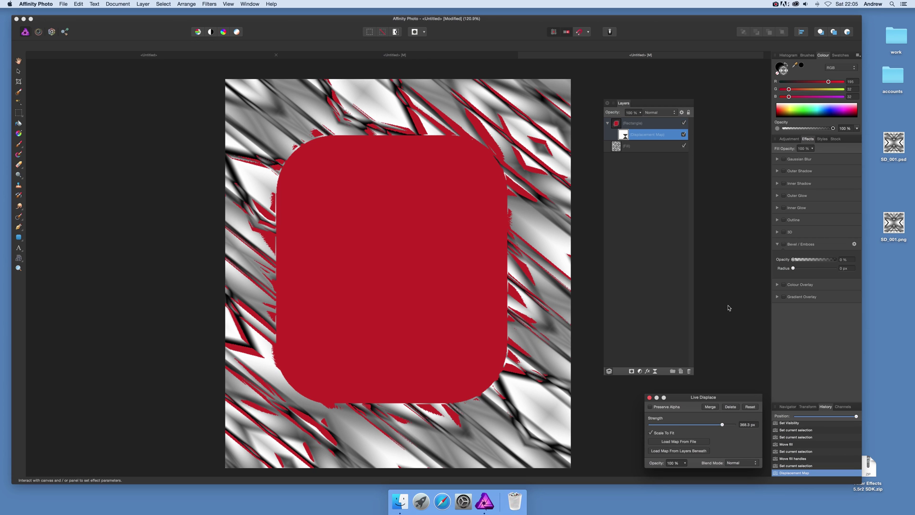
left_click(684, 146)
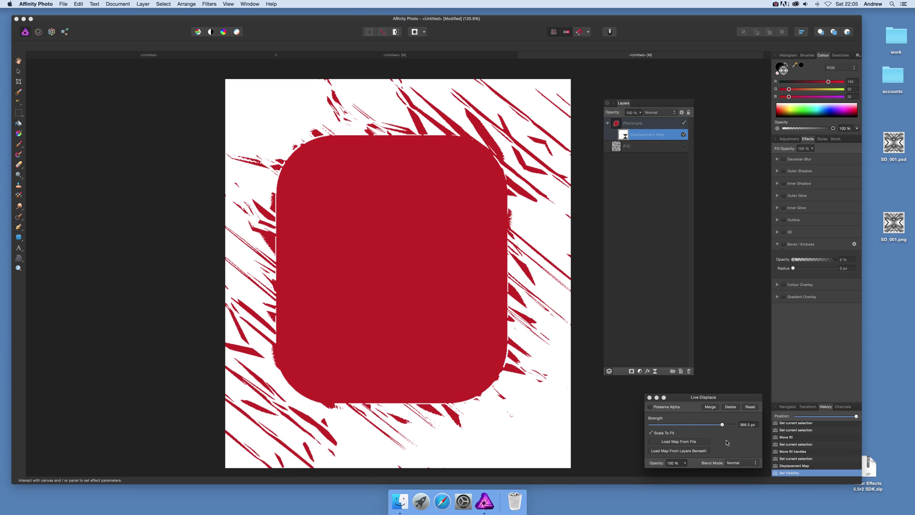
left_click_drag(722, 424, 730, 432)
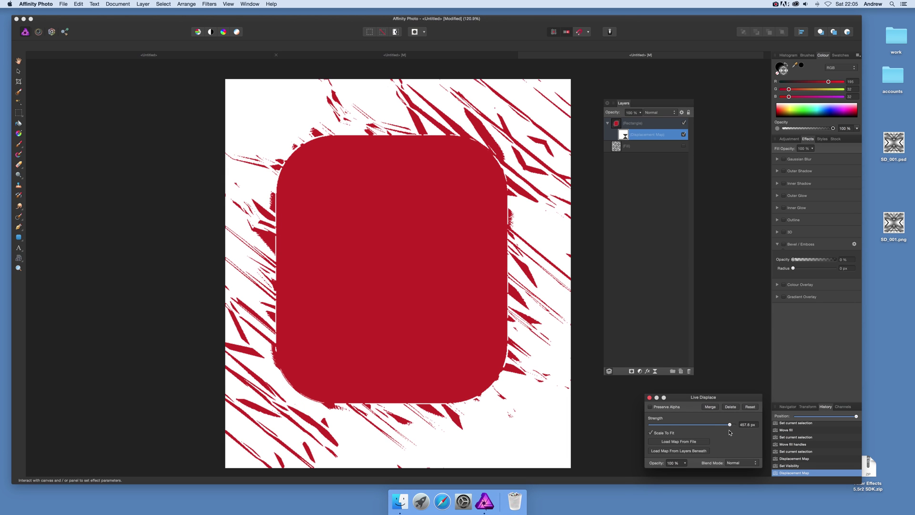